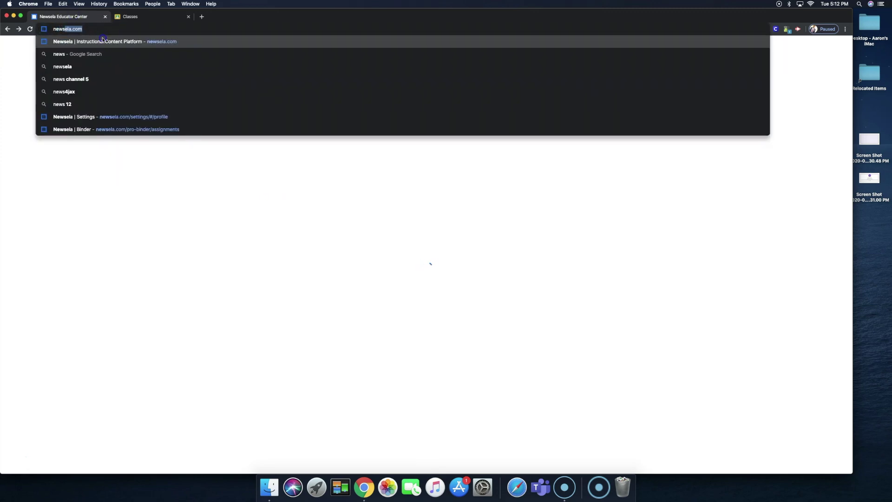
# Step: Load Newsela, sign in to the teacher account, and open account Settings from the avatar menu
pyautogui.press('Return')
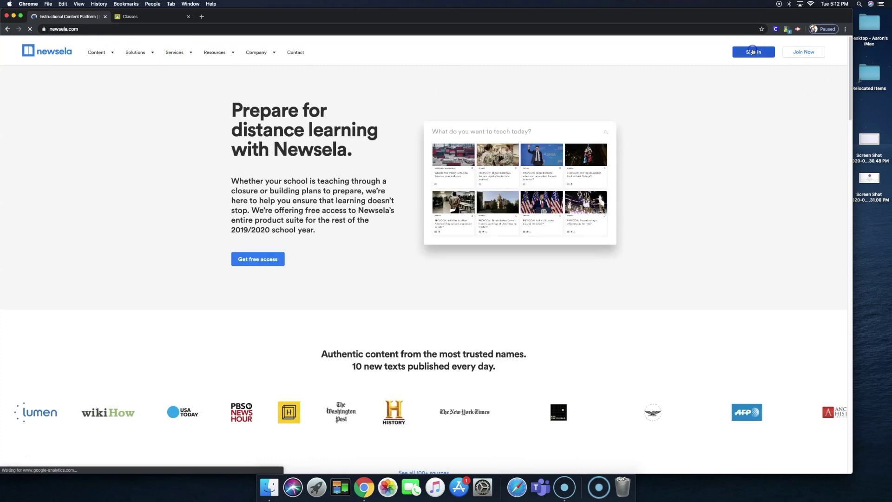
pyautogui.click(748, 65)
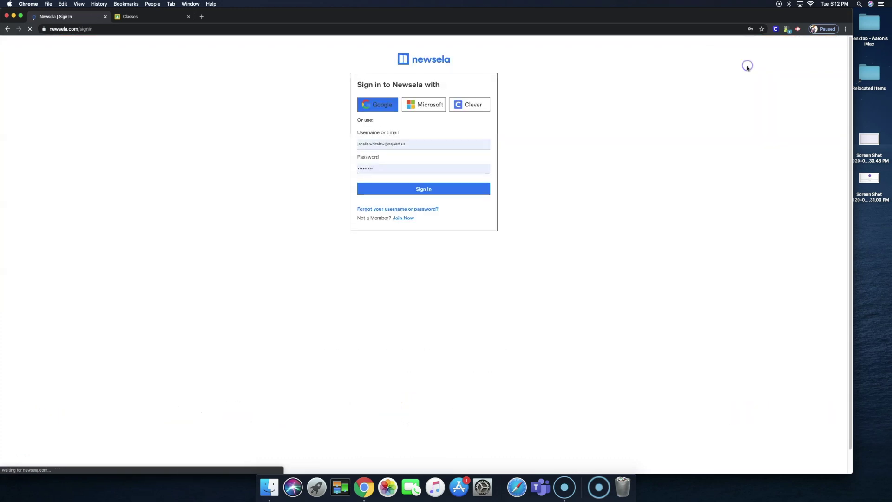
pyautogui.click(372, 104)
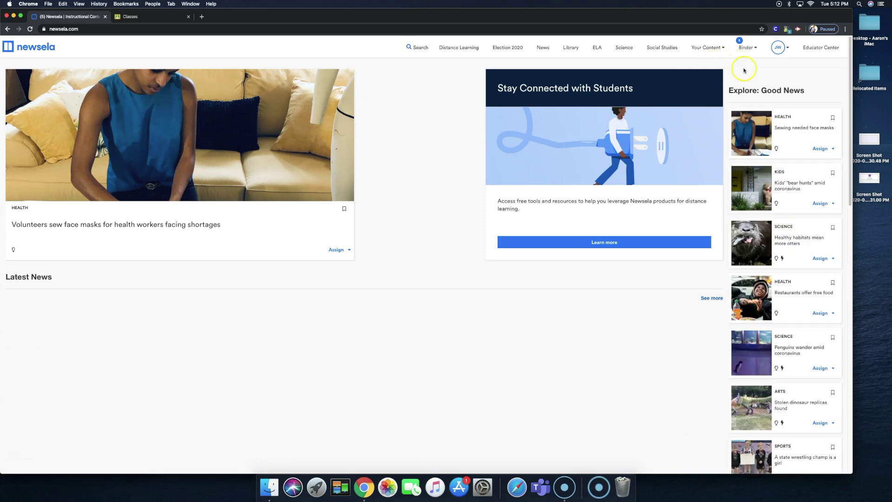
pyautogui.click(778, 49)
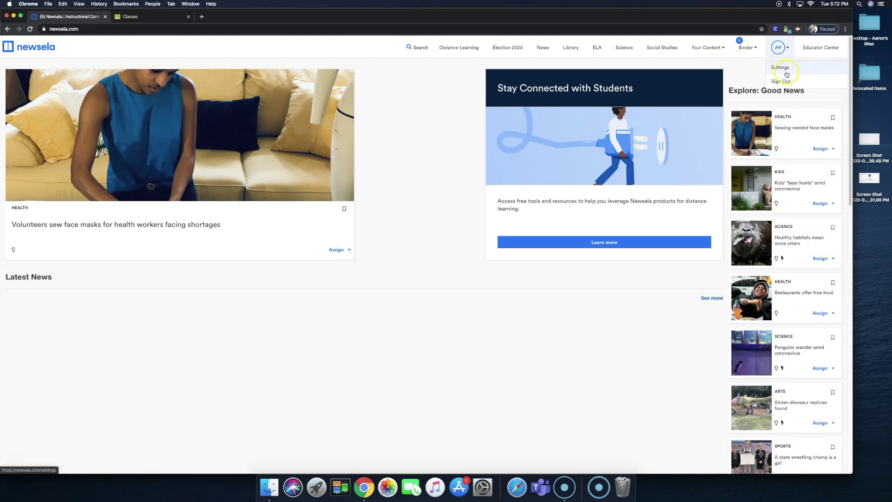
pyautogui.click(781, 68)
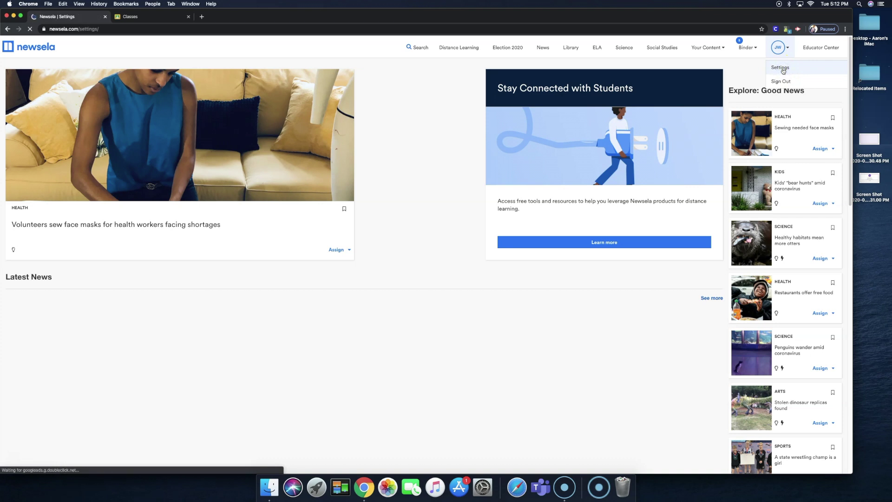
# Step: On the Settings Classes tab, sync the four Newsela classes from Google Classroom
pyautogui.click(334, 104)
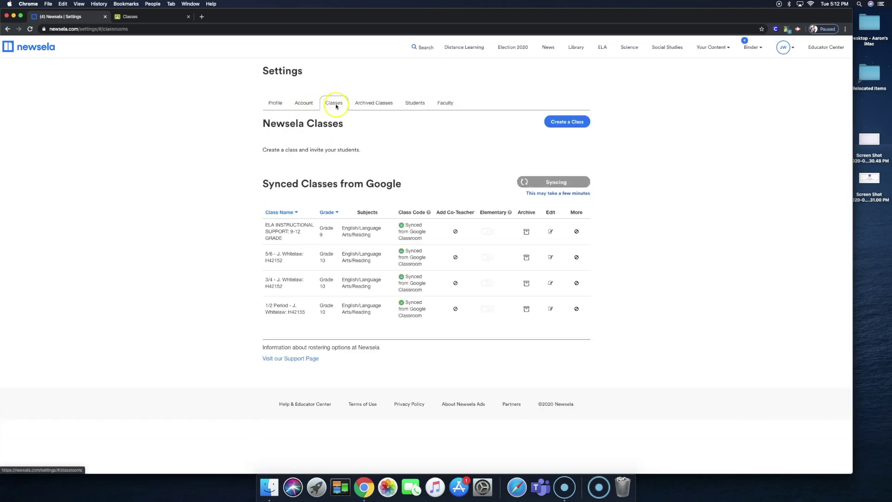
pyautogui.click(274, 103)
pyautogui.click(785, 47)
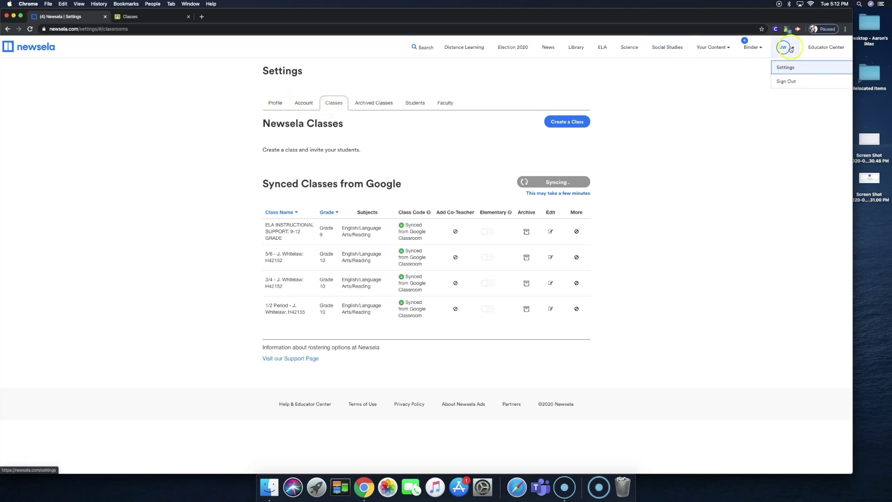
pyautogui.click(794, 76)
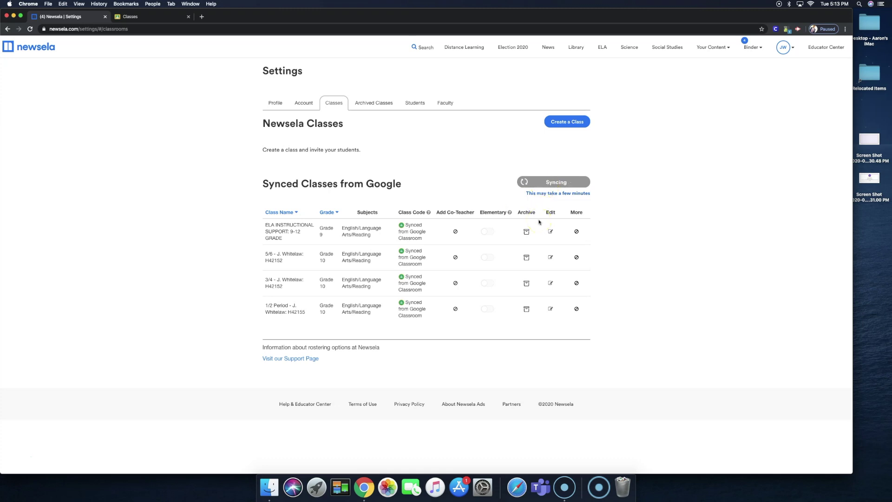
pyautogui.click(554, 182)
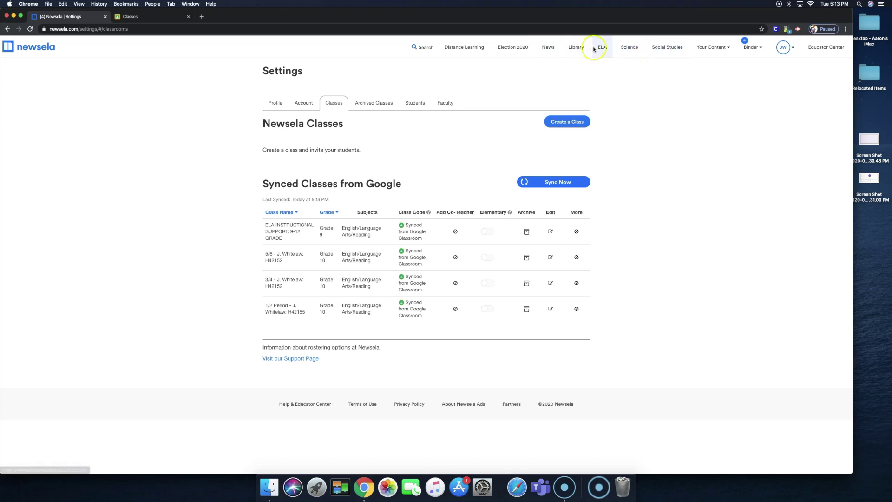
# Step: From the ELA content page, run the COVID-19 suggested search
pyautogui.click(603, 47)
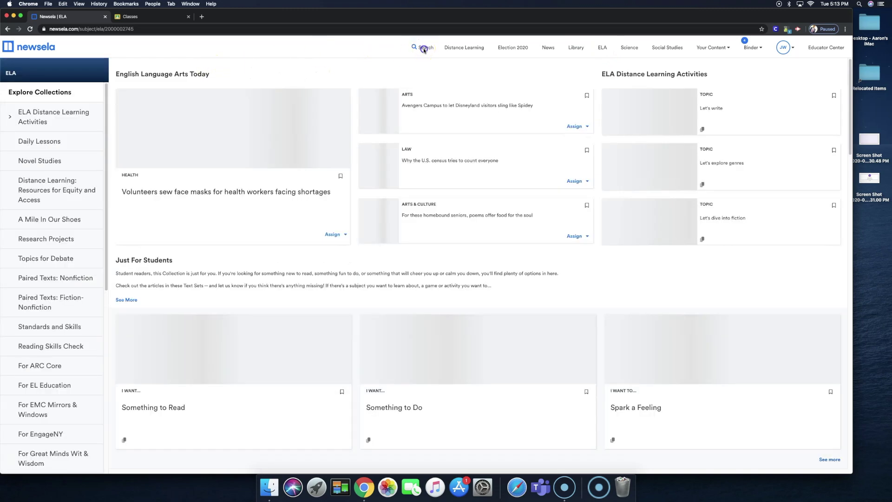
pyautogui.click(423, 49)
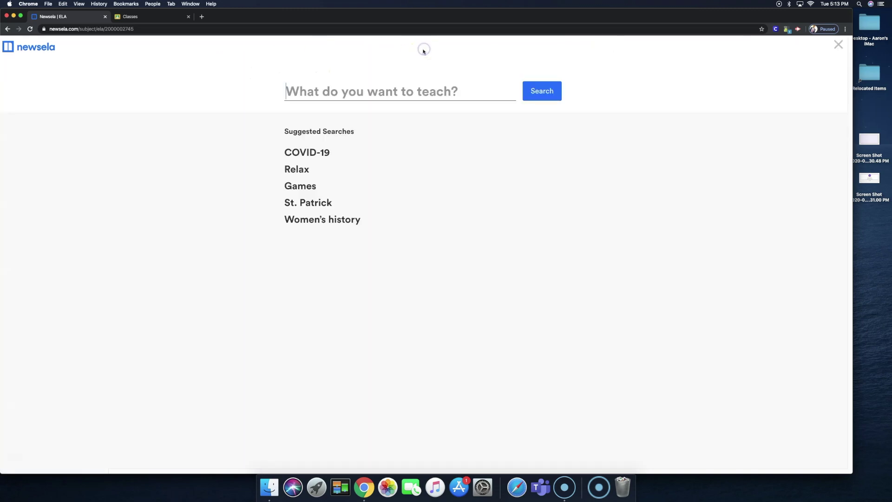
pyautogui.click(315, 152)
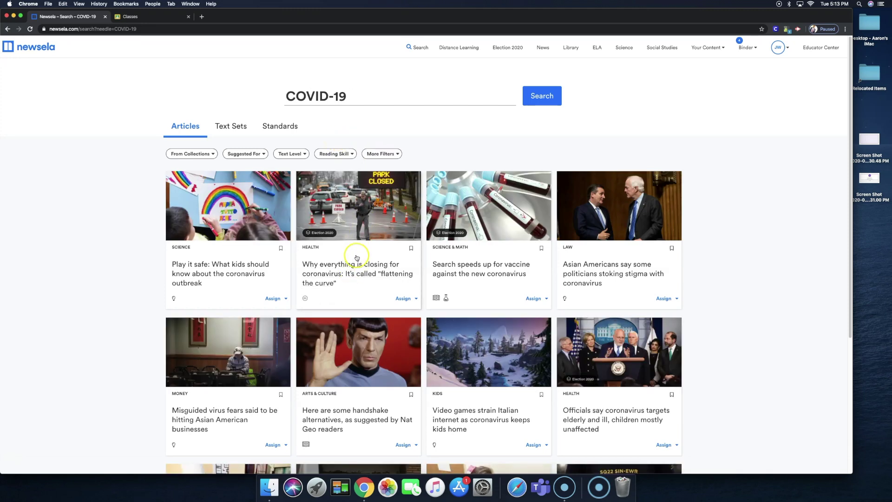
# Step: Open and save the 'Why everything is closing for coronavirus' article at the 1040L level
pyautogui.click(349, 229)
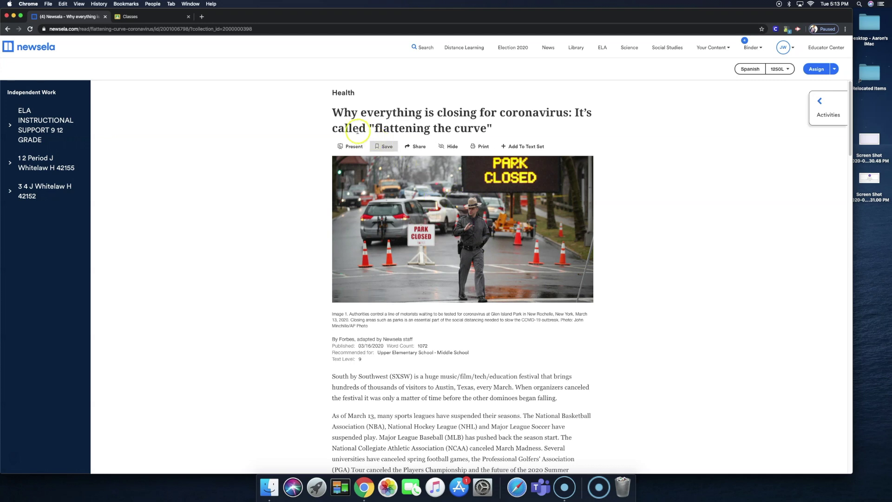
pyautogui.click(384, 146)
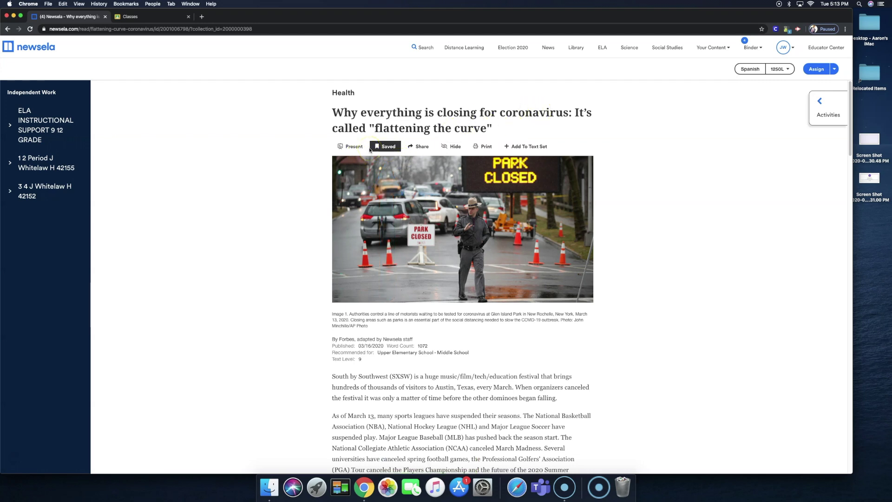
pyautogui.click(784, 71)
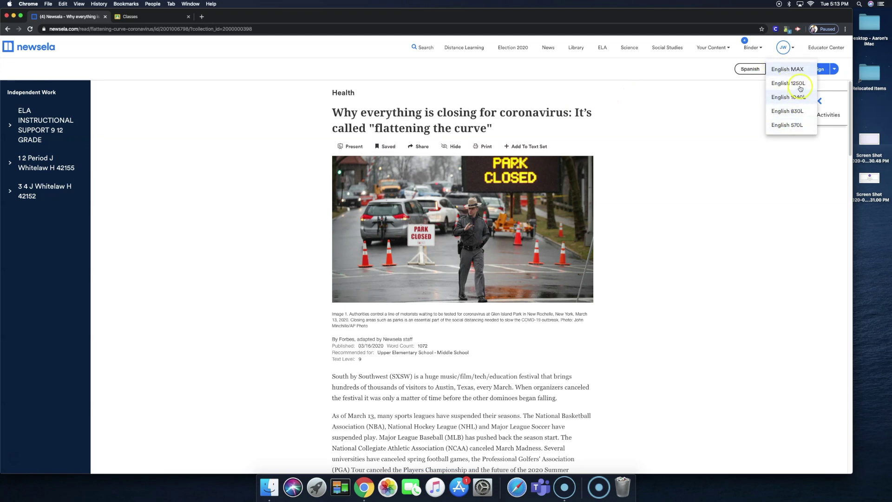
pyautogui.click(799, 97)
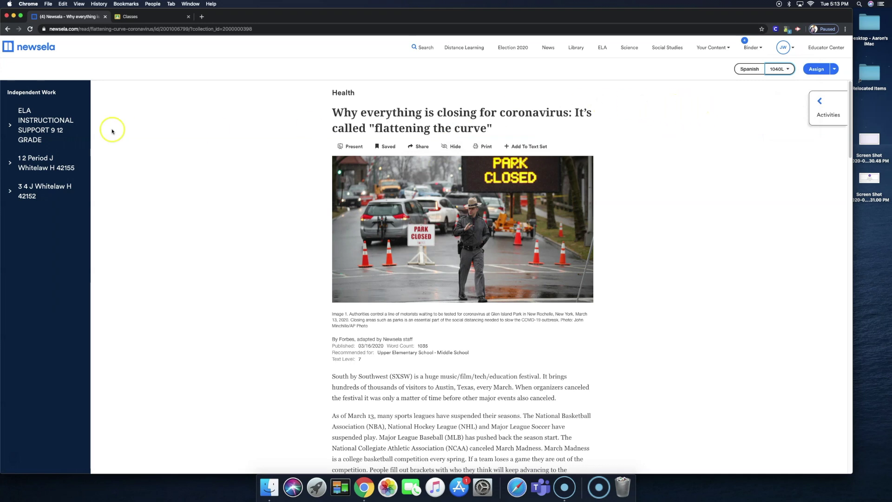
pyautogui.click(13, 125)
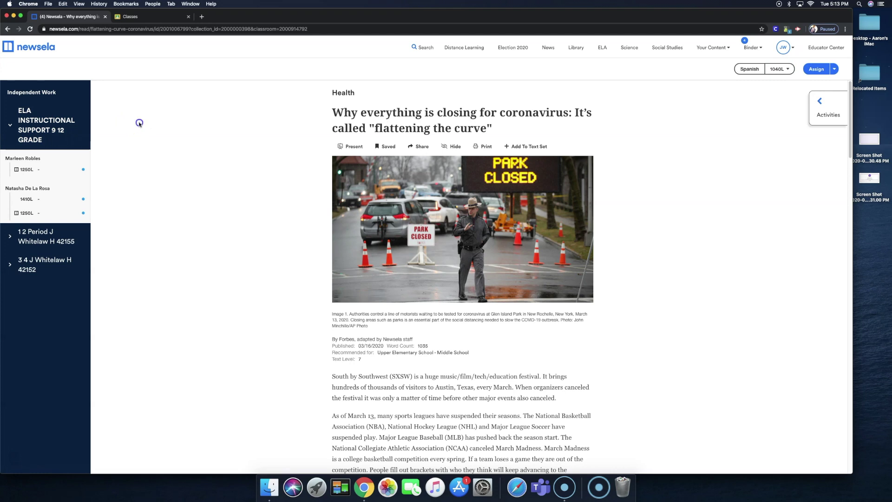
# Step: Create the 'Closing for coronavirus' assignment for the 1/2 Period class and publish it
pyautogui.click(835, 70)
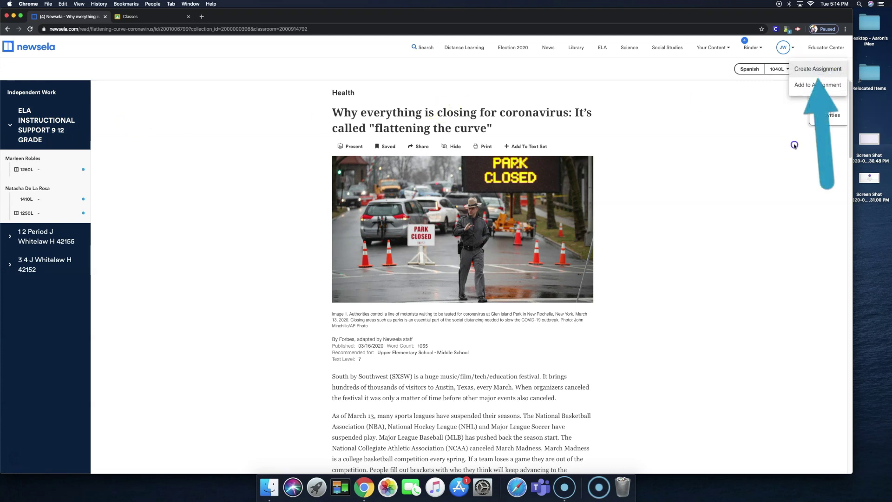
pyautogui.click(817, 69)
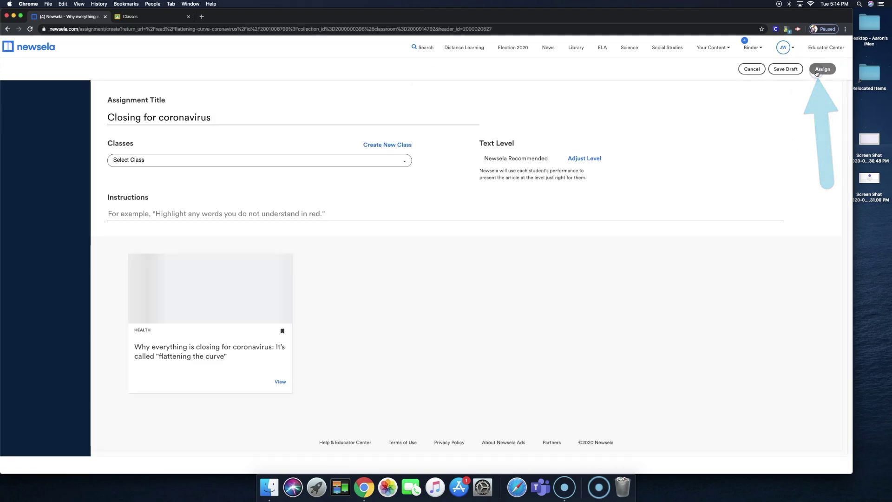
pyautogui.click(223, 167)
pyautogui.click(404, 161)
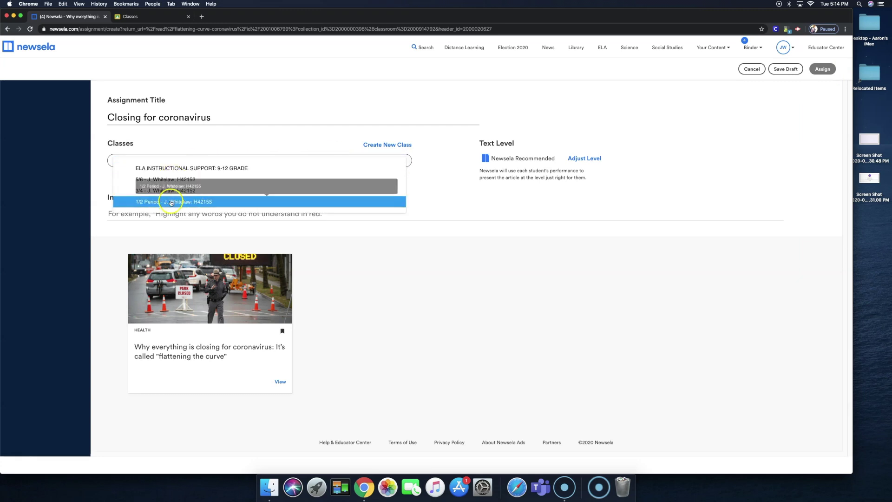
pyautogui.click(183, 202)
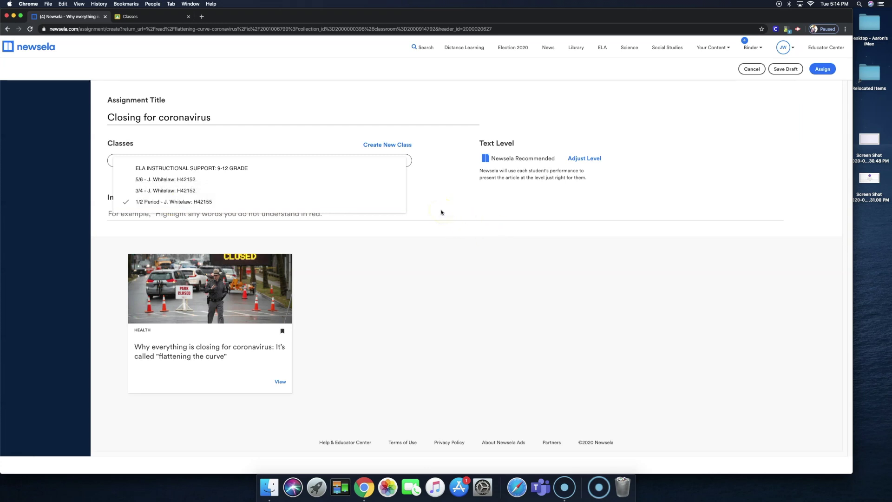
pyautogui.click(819, 72)
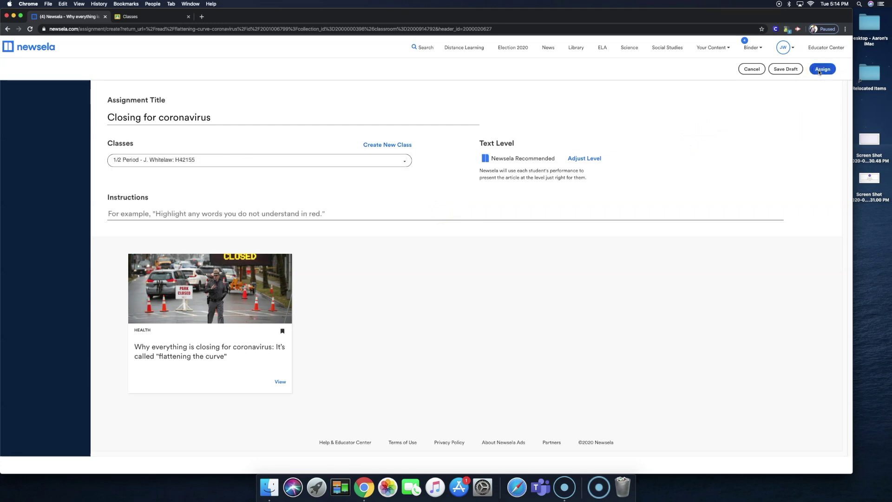
pyautogui.click(821, 69)
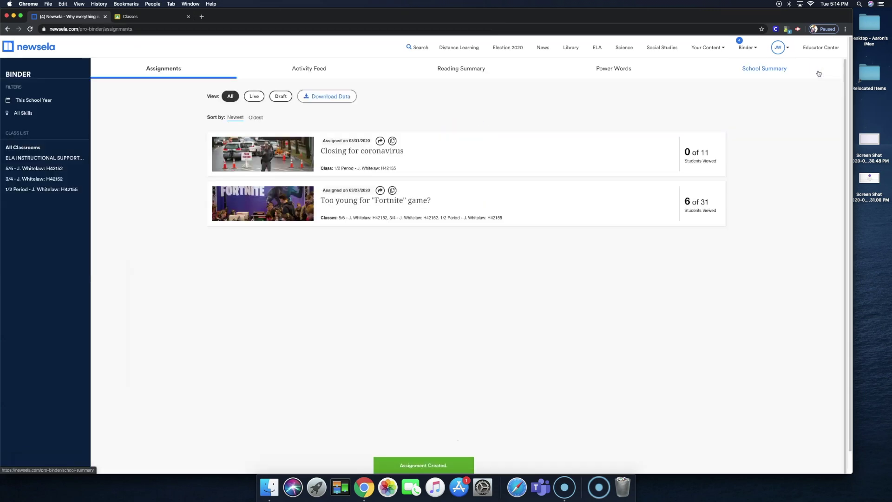
# Step: In Binder, open the Share Assignment dialog for 'Closing for coronavirus'
pyautogui.click(723, 103)
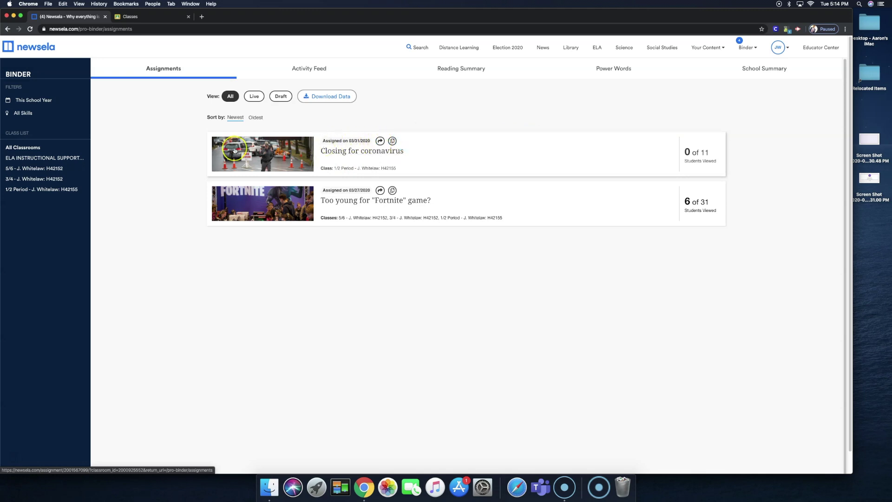
pyautogui.click(380, 141)
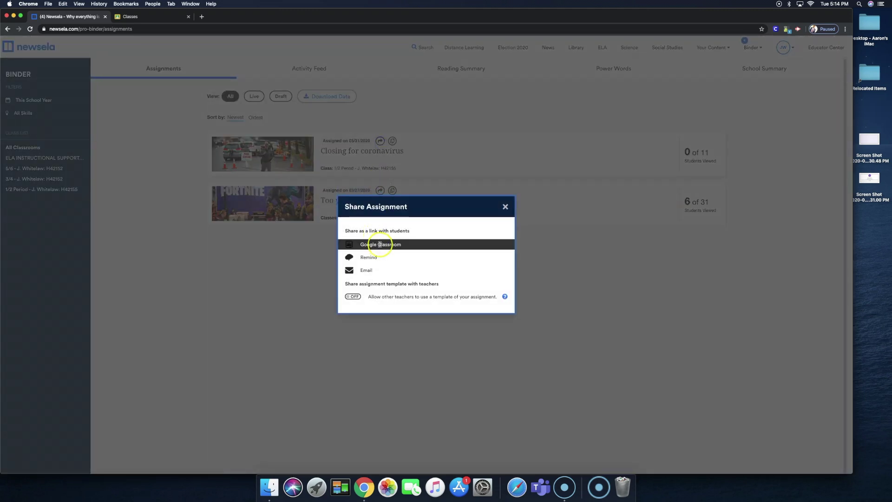
# Step: Share to Google Classroom, choosing the 1/2 Period class and the Create assignment action
pyautogui.click(394, 244)
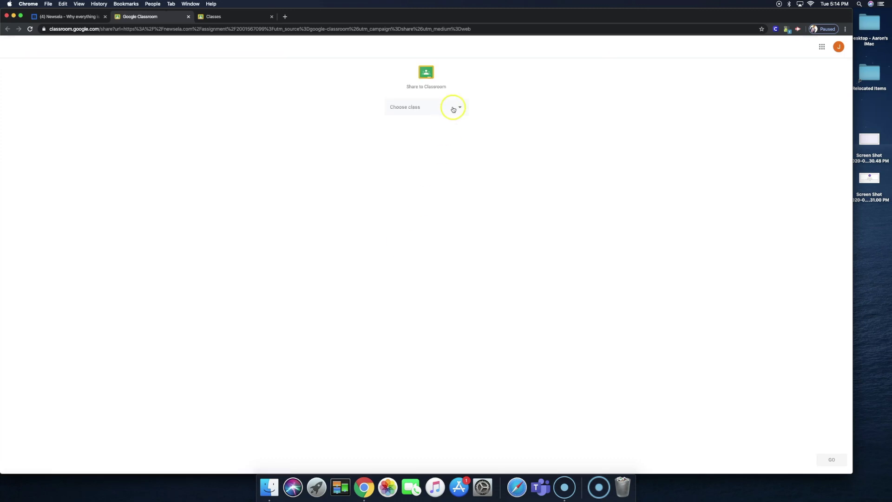
pyautogui.click(462, 109)
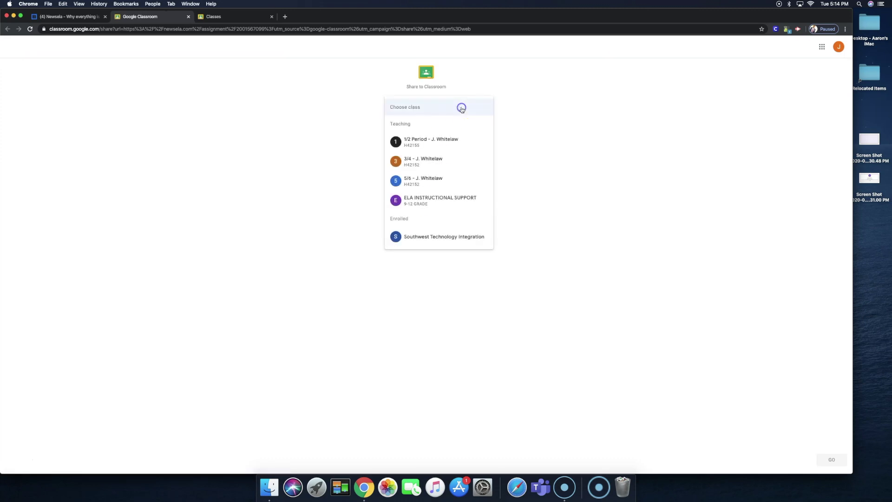
pyautogui.click(425, 141)
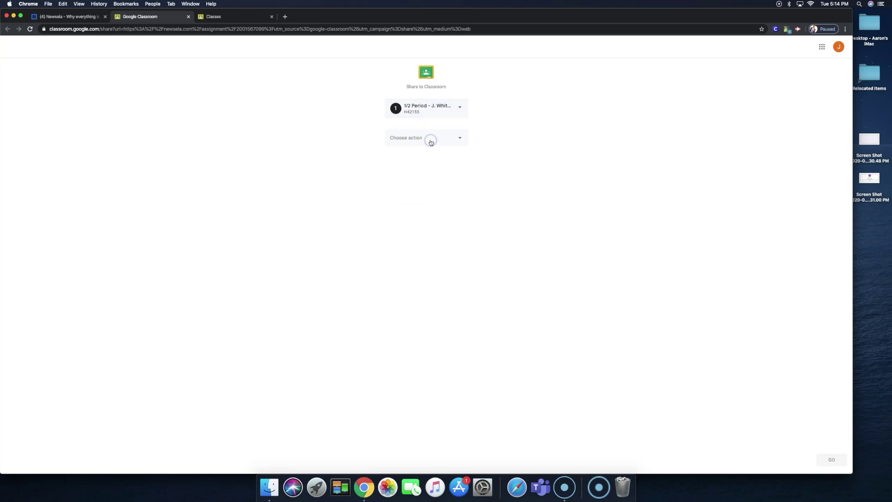
pyautogui.click(466, 139)
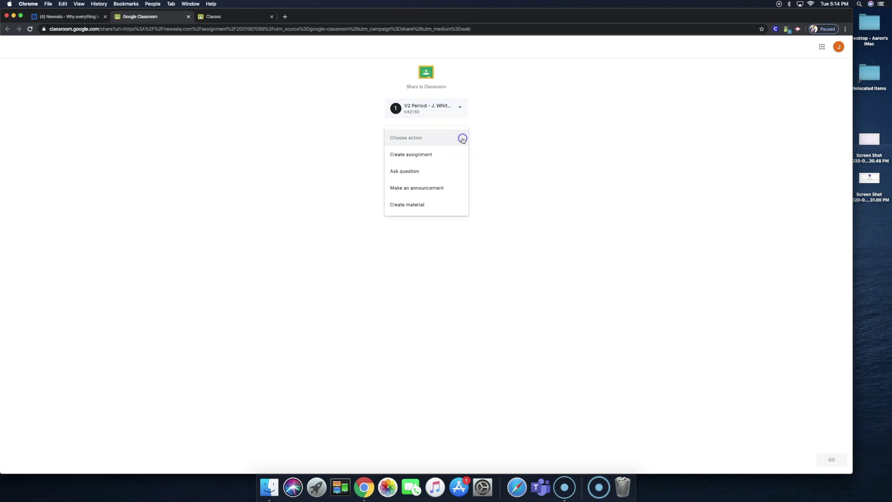
pyautogui.click(427, 156)
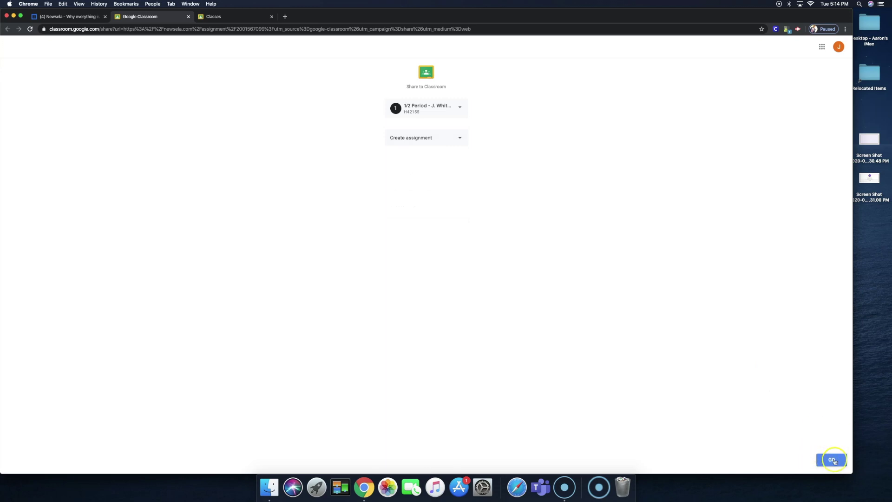
# Step: Title the Classroom assignment COVID-19 and write instructions to open the Newsela article
pyautogui.click(832, 460)
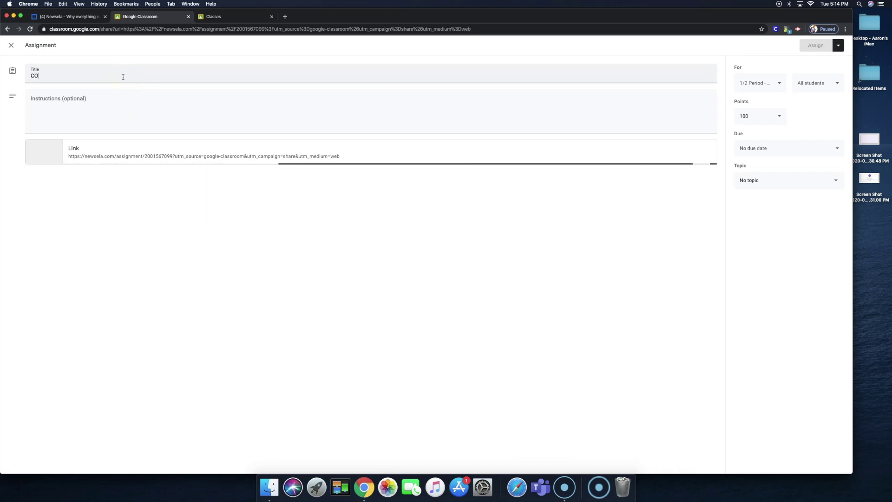
pyautogui.write('C')
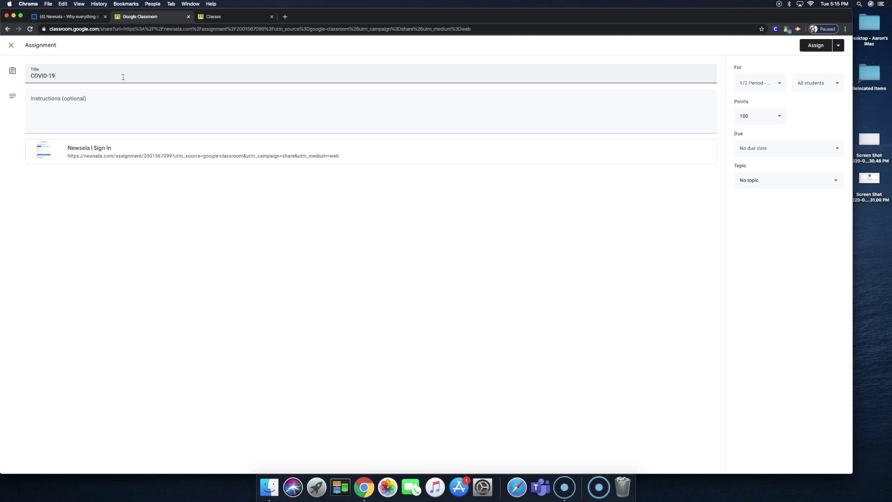
pyautogui.click(106, 106)
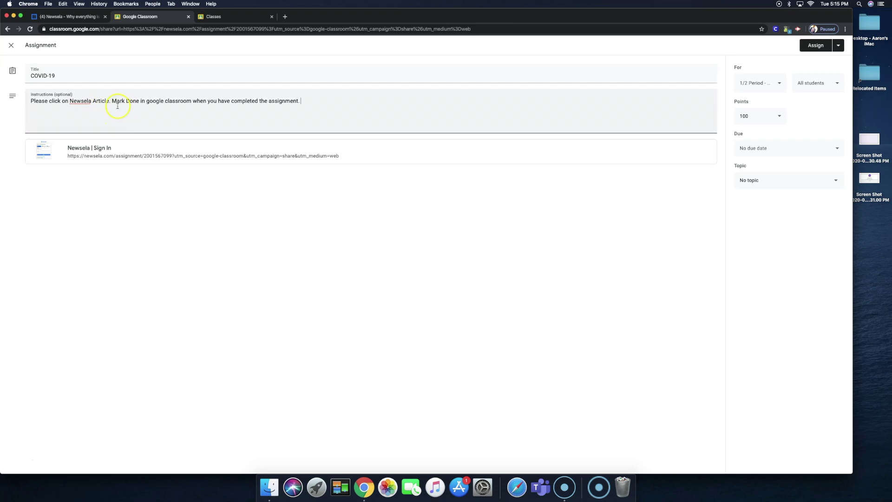
# Step: Wrap 'Mark Done' in quotation marks within the instructions
pyautogui.click(114, 99)
pyautogui.write('"')
pyautogui.click(142, 102)
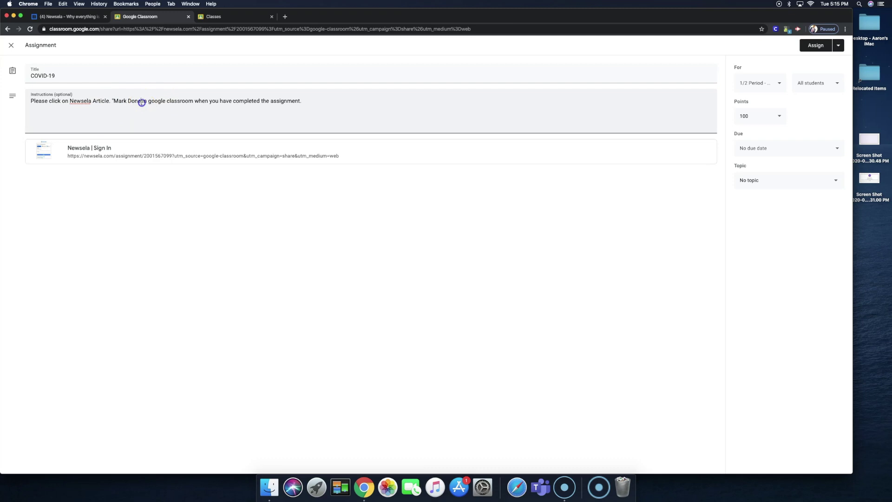
pyautogui.write('"')
pyautogui.click(316, 114)
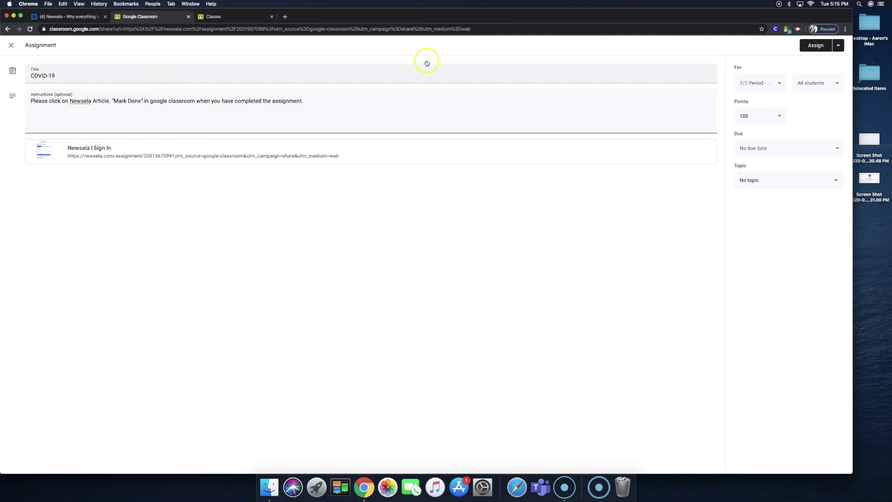
# Step: Limit the assignment's recipients to one student in the 1/2 Period class
pyautogui.click(783, 87)
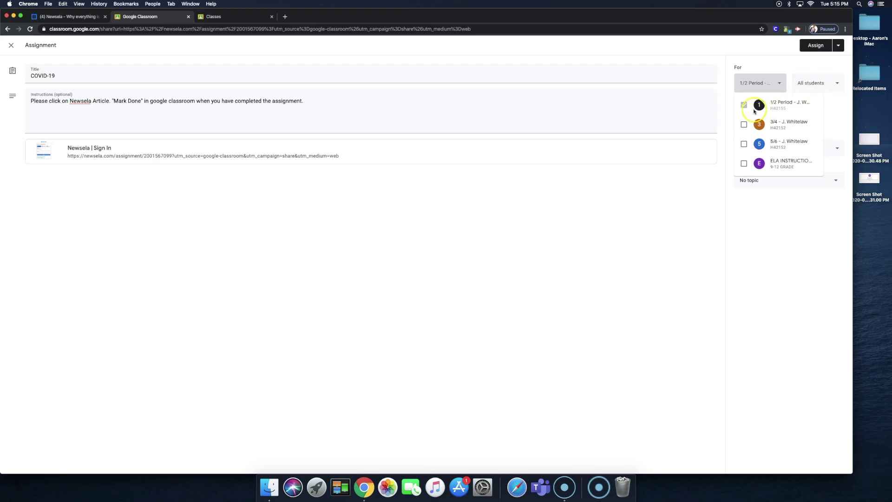
pyautogui.click(837, 83)
pyautogui.click(837, 83)
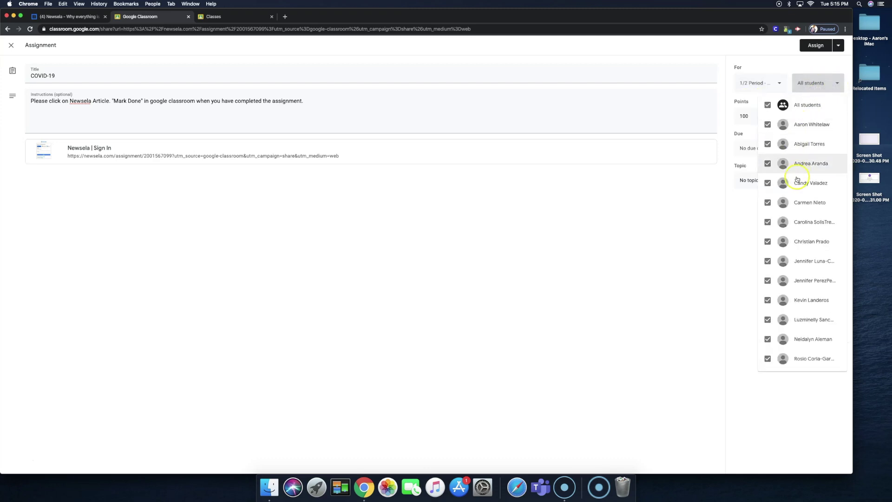
pyautogui.click(768, 105)
pyautogui.click(768, 124)
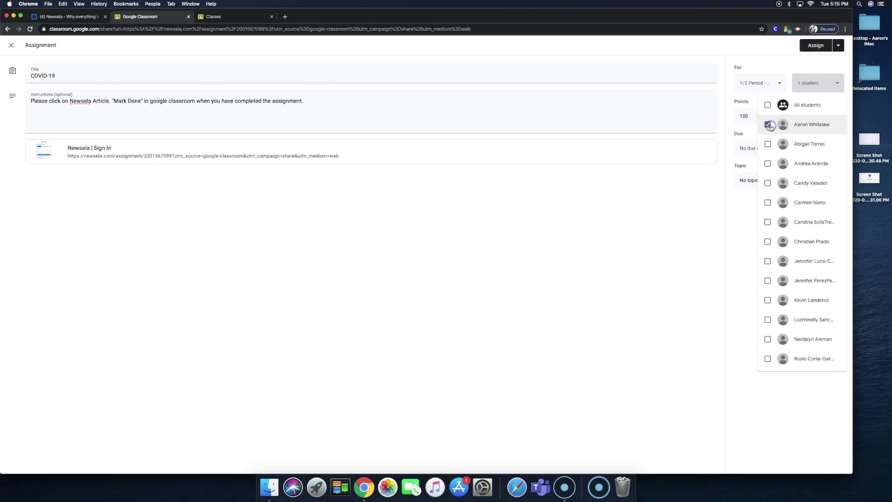
pyautogui.click(821, 47)
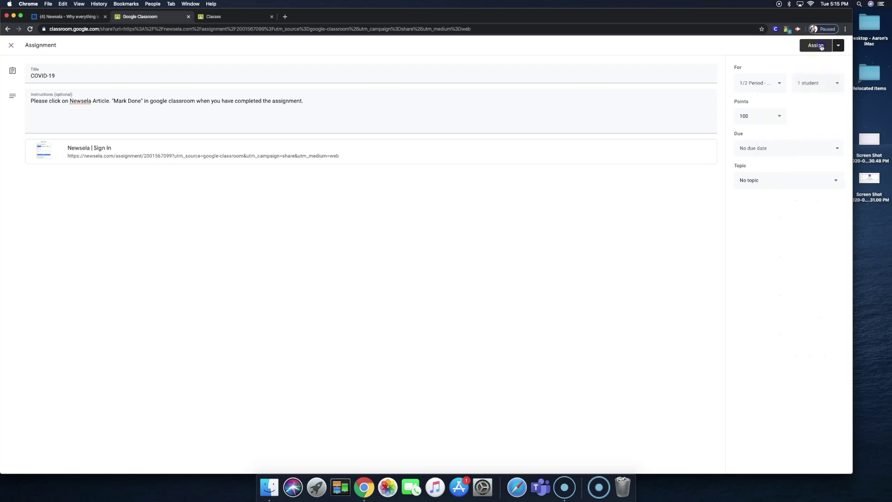
# Step: Assign the COVID-19 post, then switch to the phone's home screen
pyautogui.click(822, 48)
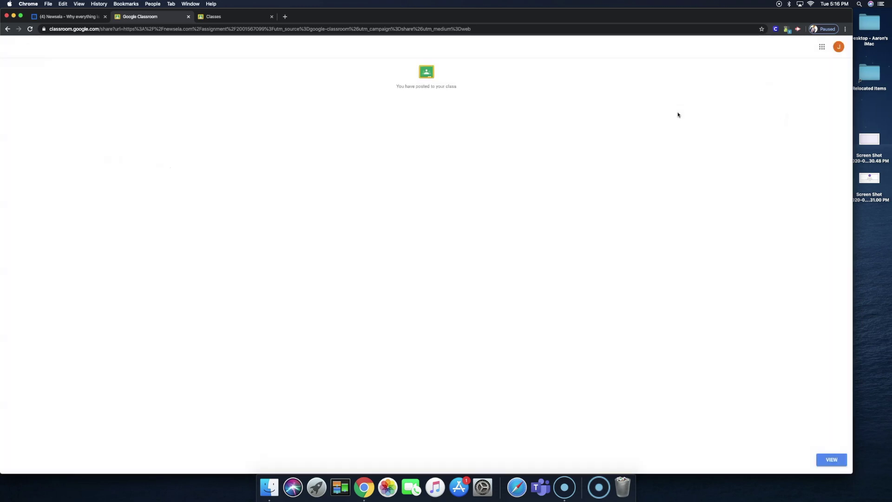
pyautogui.click(689, 112)
pyautogui.click(13, 457)
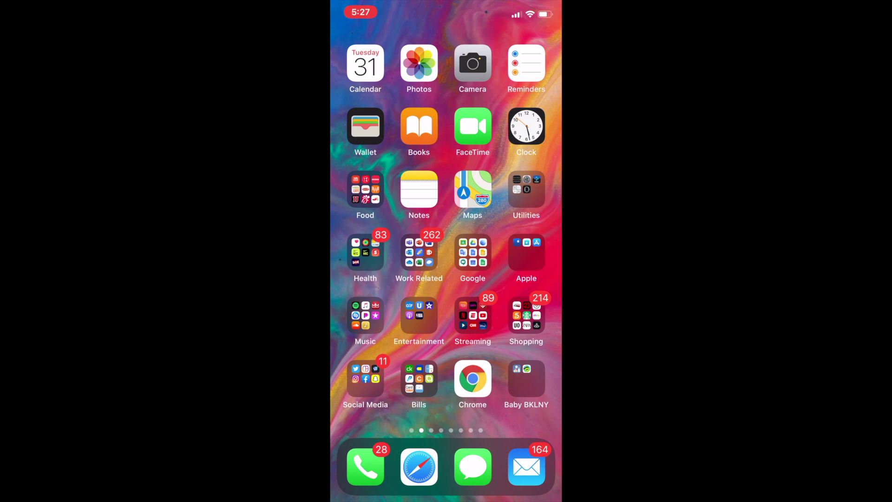
# Step: Launch Classroom on the iPhone and open the 1/2 Period class's Classwork list
pyautogui.click(473, 251)
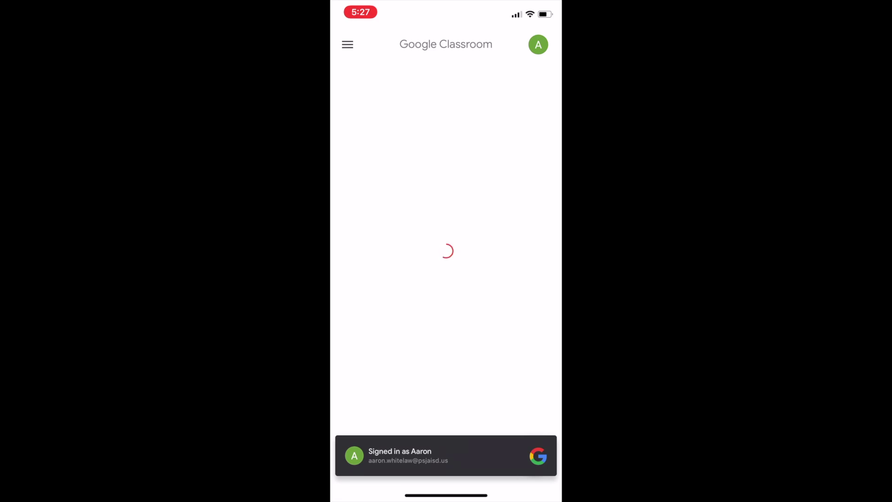
pyautogui.click(347, 45)
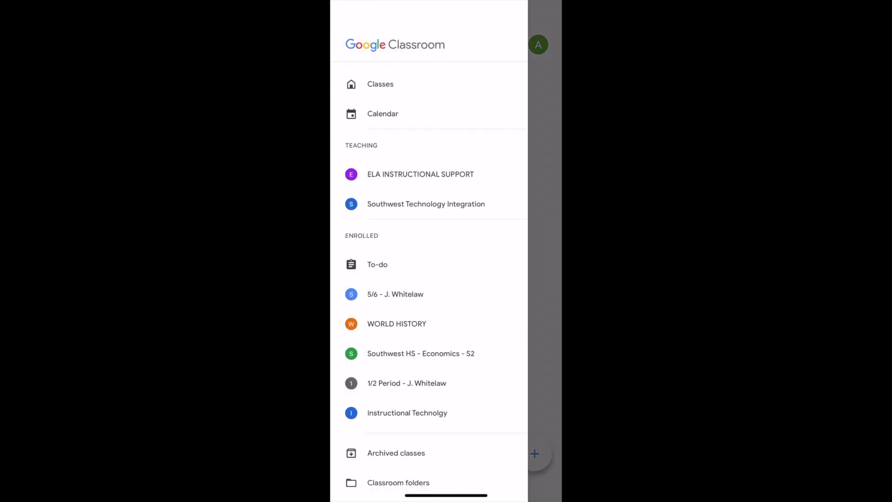
pyautogui.scroll(-1, 428, 250)
pyautogui.click(407, 353)
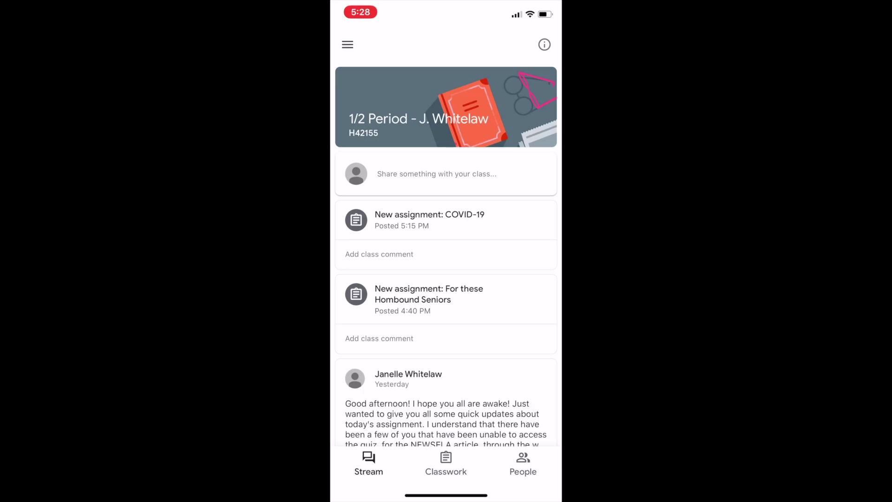
pyautogui.click(446, 462)
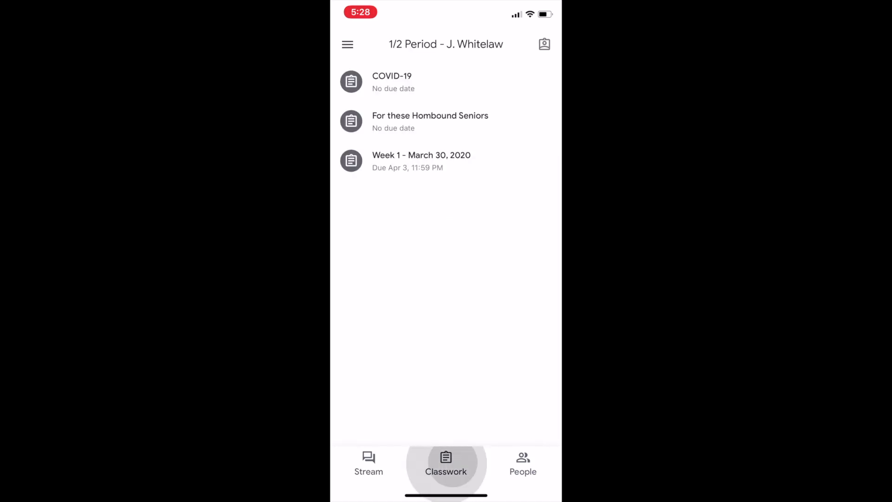
# Step: Open the COVID-19 assignment from the Classwork list so its Newsela article loads
pyautogui.click(392, 82)
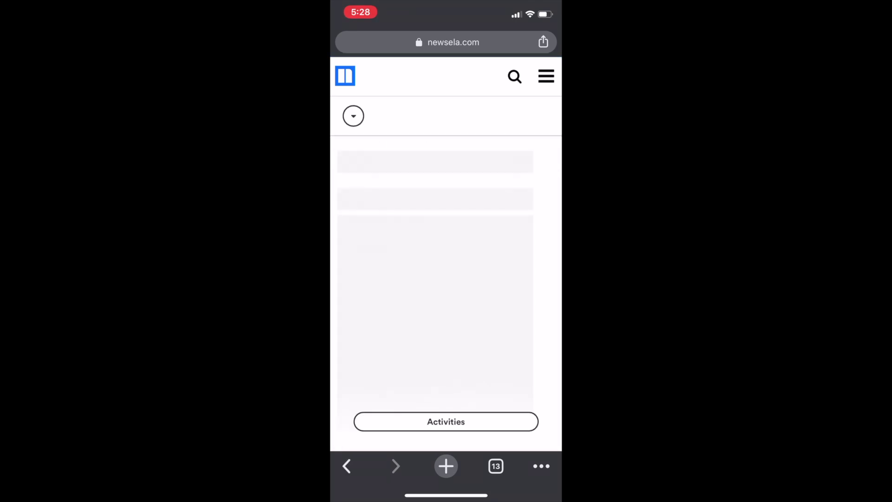
# Step: Scroll through the coronavirus article, then bring up the Write activity's theme prompt
pyautogui.scroll(-10, 446, 290)
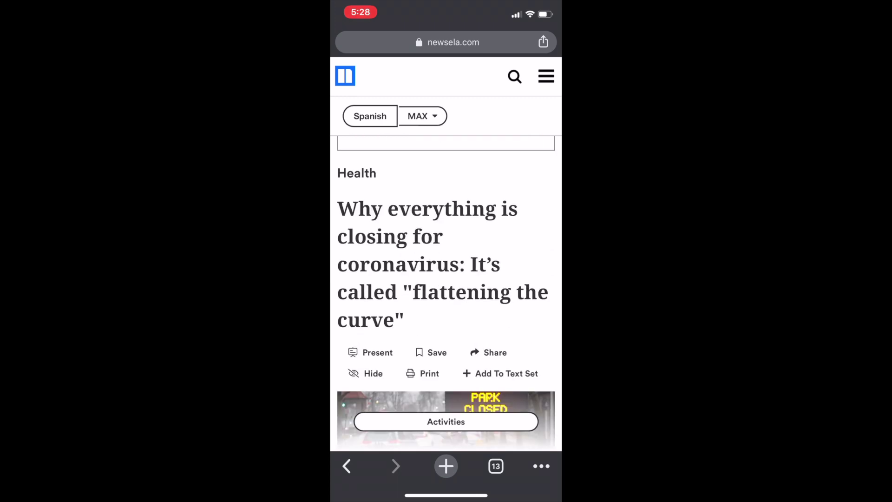
pyautogui.scroll(-15, 446, 279)
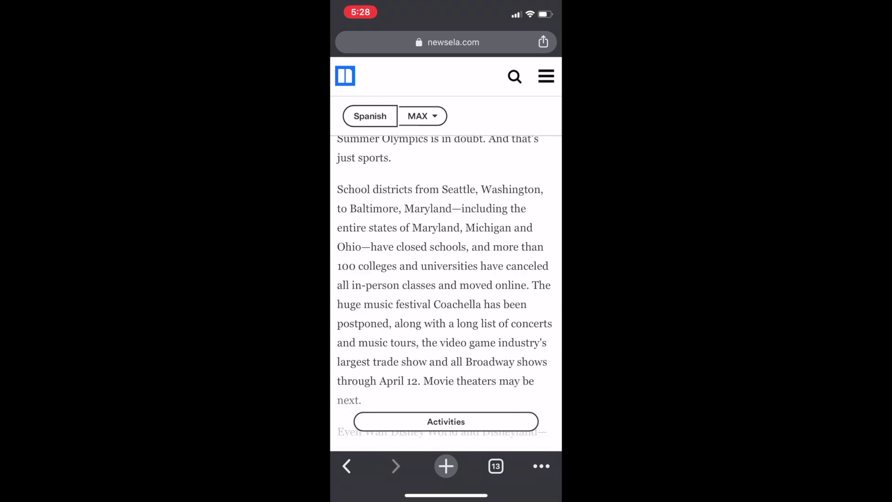
pyautogui.scroll(-15, 446, 279)
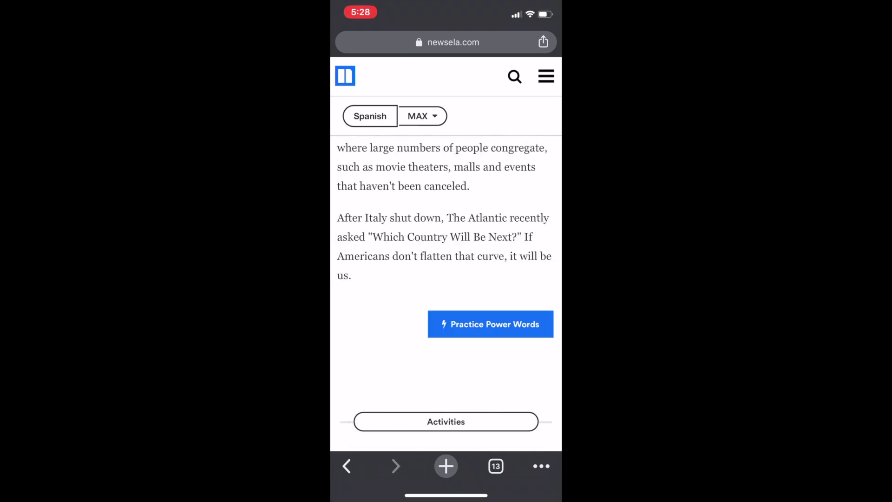
pyautogui.scroll(10, 446, 290)
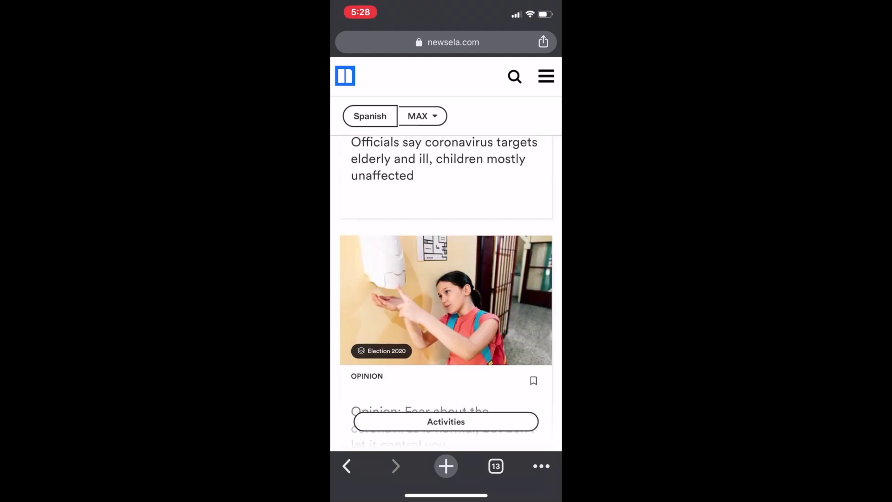
pyautogui.click(446, 421)
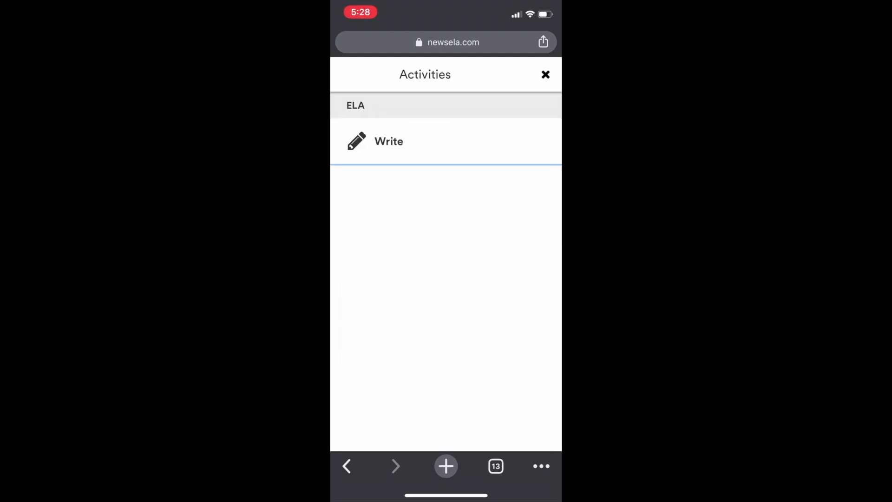
pyautogui.click(388, 141)
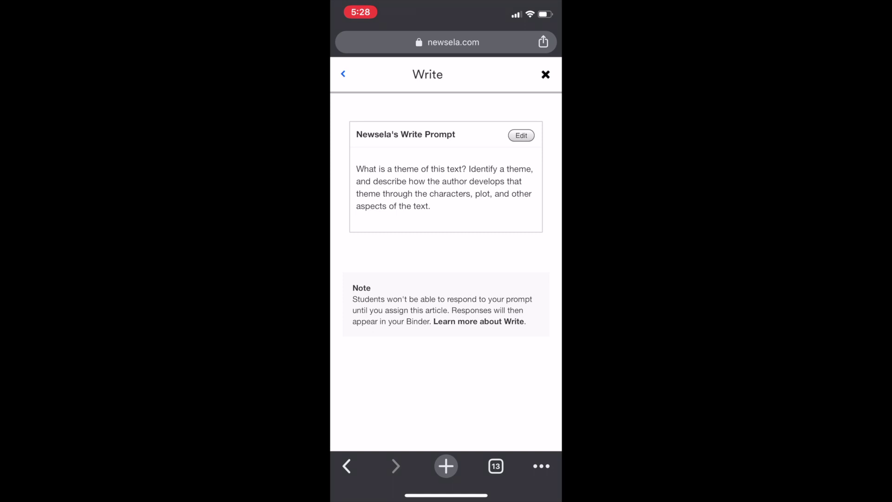
# Step: Back in Classroom, mark the COVID-19 assignment done and confirm, making it Turned In
pyautogui.moveTo(446, 495); pyautogui.dragTo(446, 326)
pyautogui.click(386, 189)
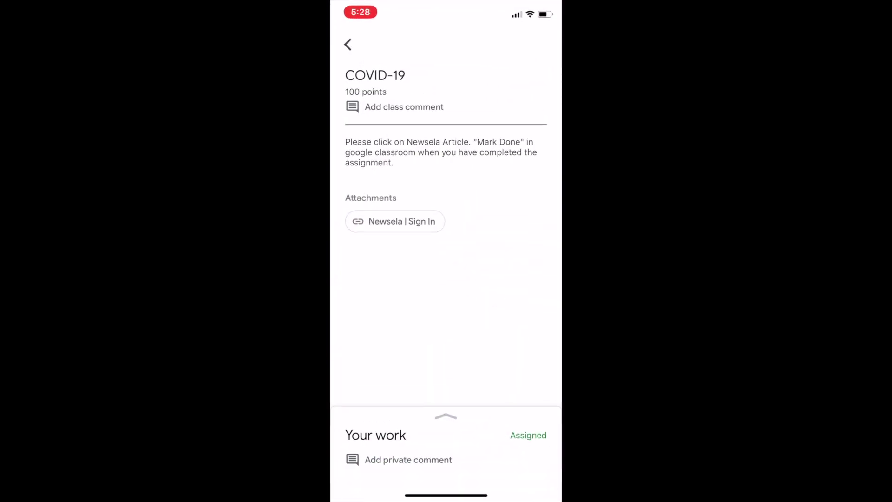
pyautogui.click(446, 416)
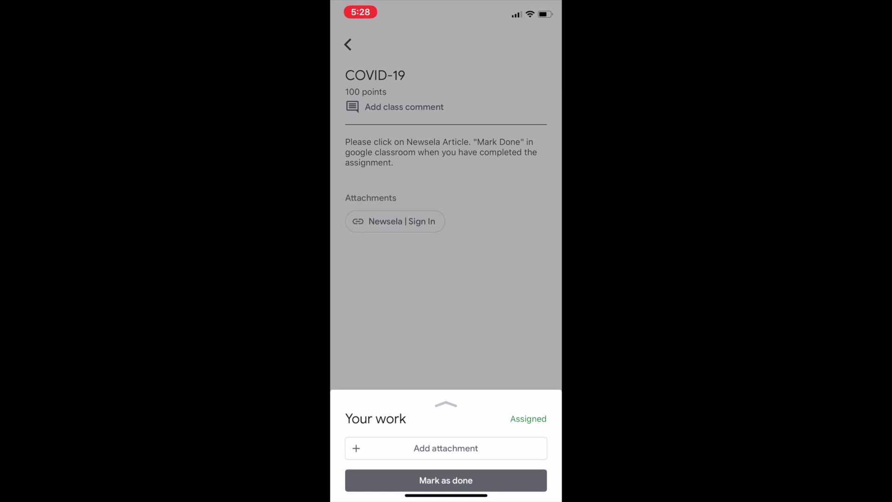
pyautogui.click(446, 480)
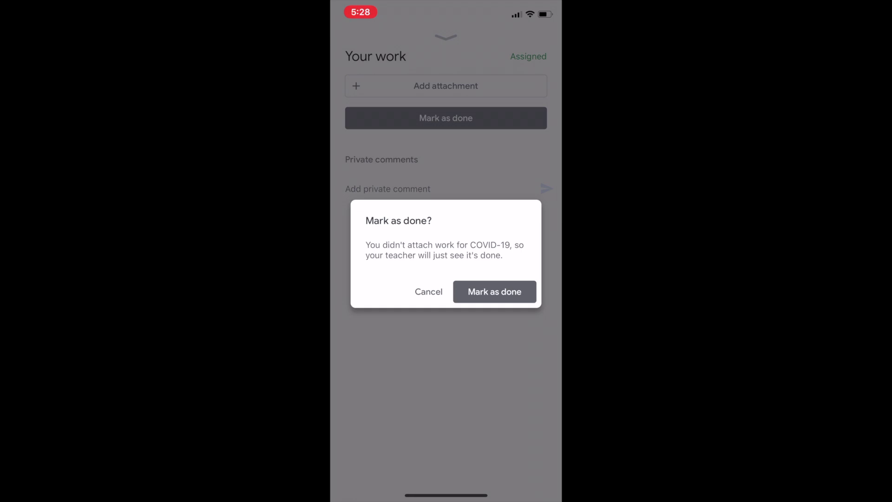
pyautogui.click(495, 291)
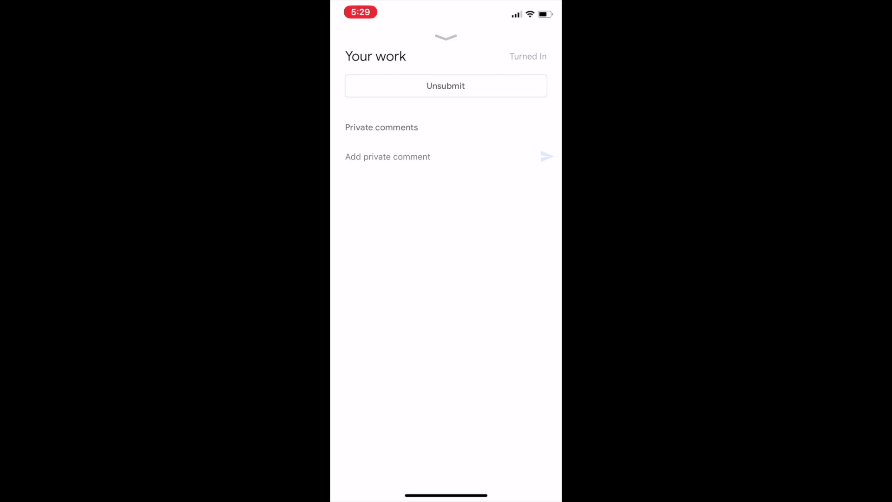
# Step: Close Google Classroom and the Google apps folder to return to the iPhone home screen
pyautogui.moveTo(446, 495); pyautogui.dragTo(446, 326)
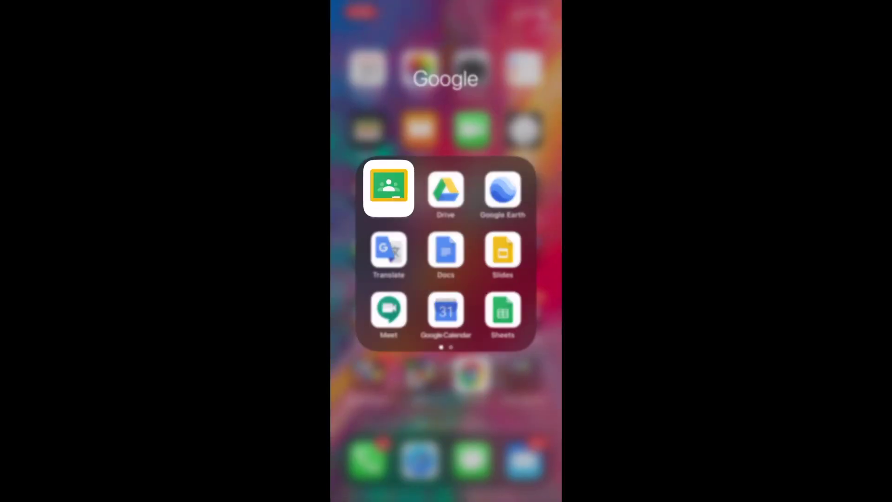
pyautogui.moveTo(446, 494); pyautogui.dragTo(446, 325)
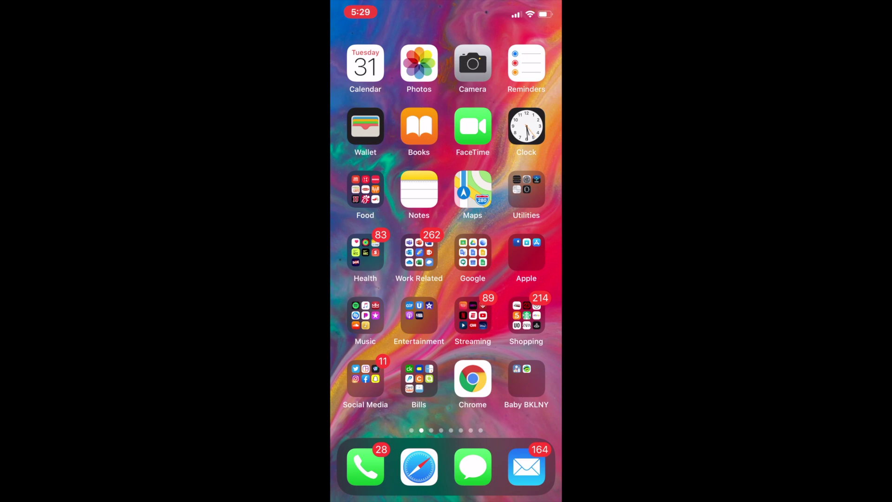